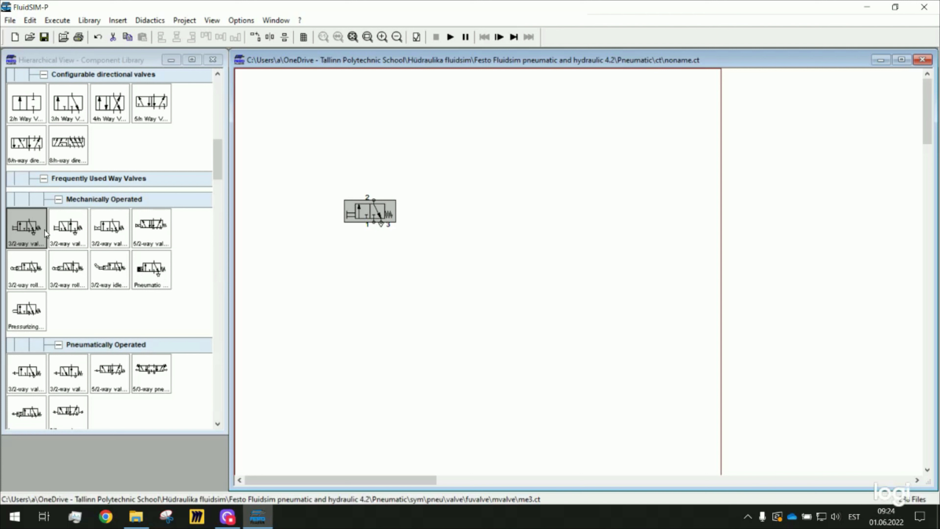
Place a second pushbutton 3/2-way valve and lower both valves side by side.
drag(35, 226, 454, 210)
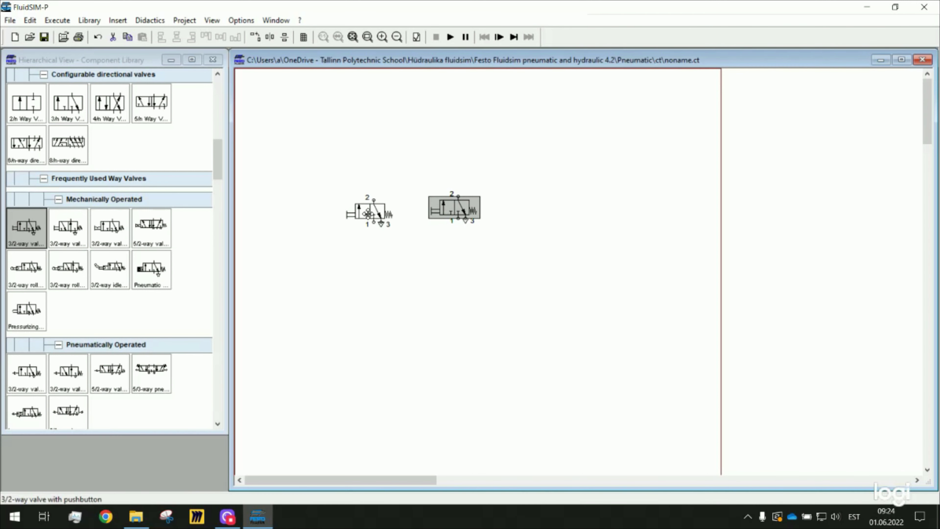
drag(368, 214, 360, 280)
drag(445, 207, 441, 279)
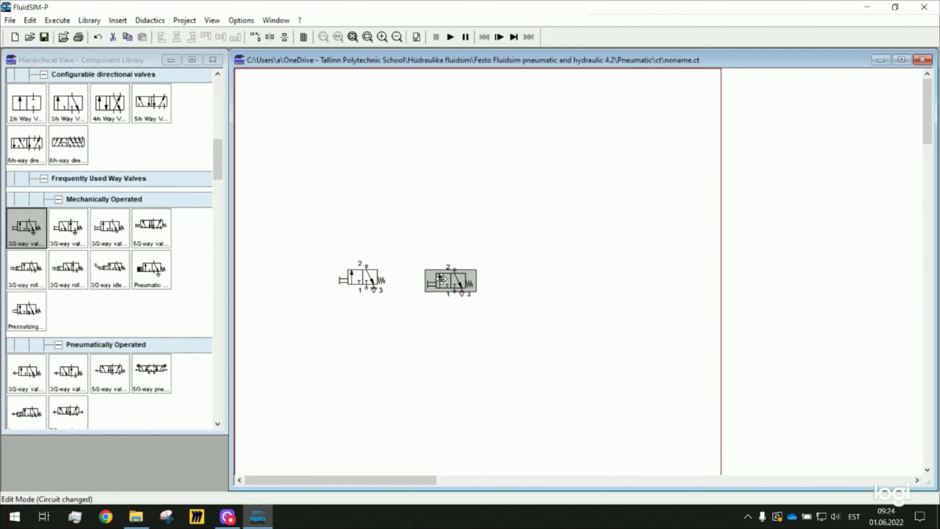
Add a third 3/2-way valve and move it above the other two.
mouse_move(360, 278)
drag(109, 226, 531, 277)
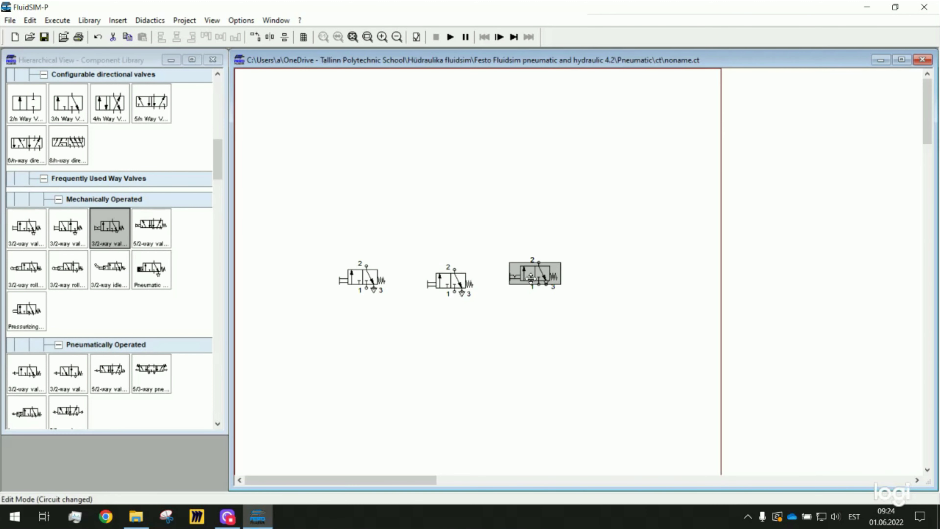
click(584, 328)
mouse_move(528, 283)
mouse_down()
mouse_move(495, 178)
mouse_move(473, 194)
mouse_up()
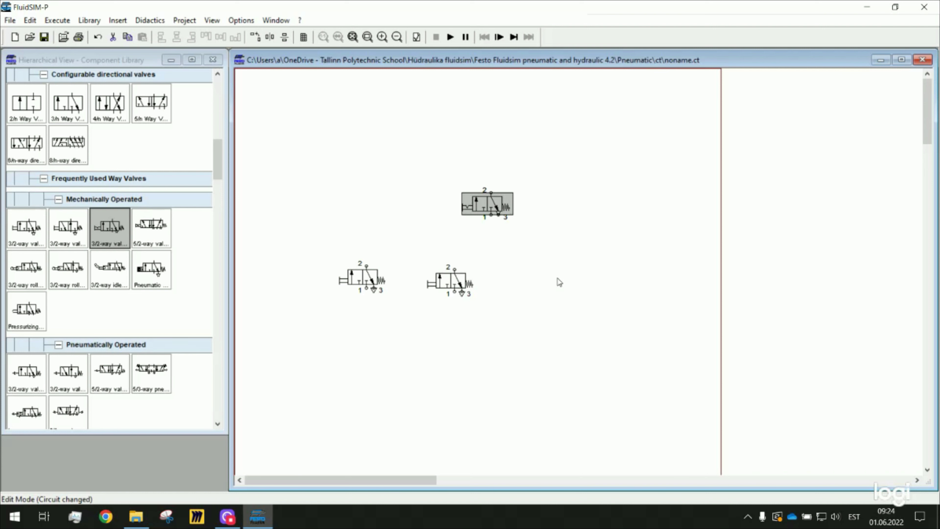
scroll(174, 315, down, 2)
scroll(173, 315, down, 2)
scroll(170, 315, down, 2)
scroll(169, 314, down, 1)
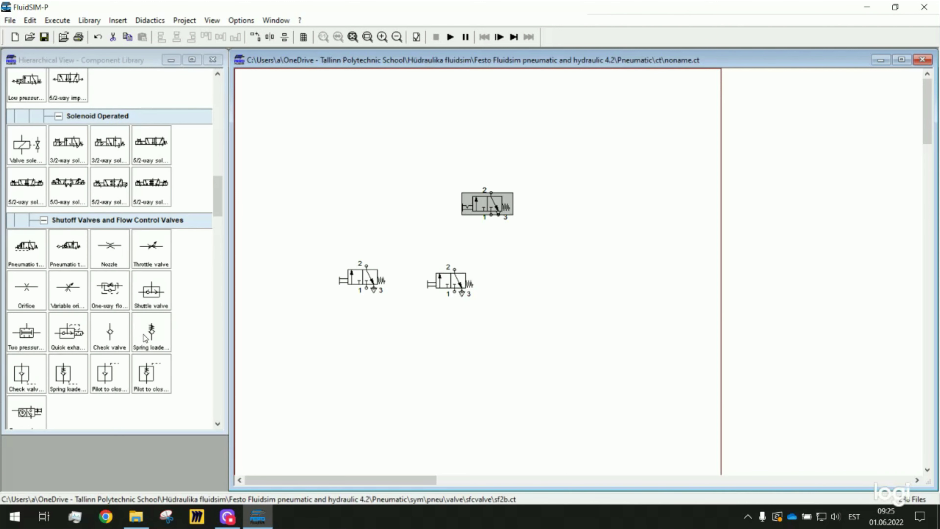
Add a two-pressure valve and move both pushbutton valves further down.
drag(22, 335, 389, 225)
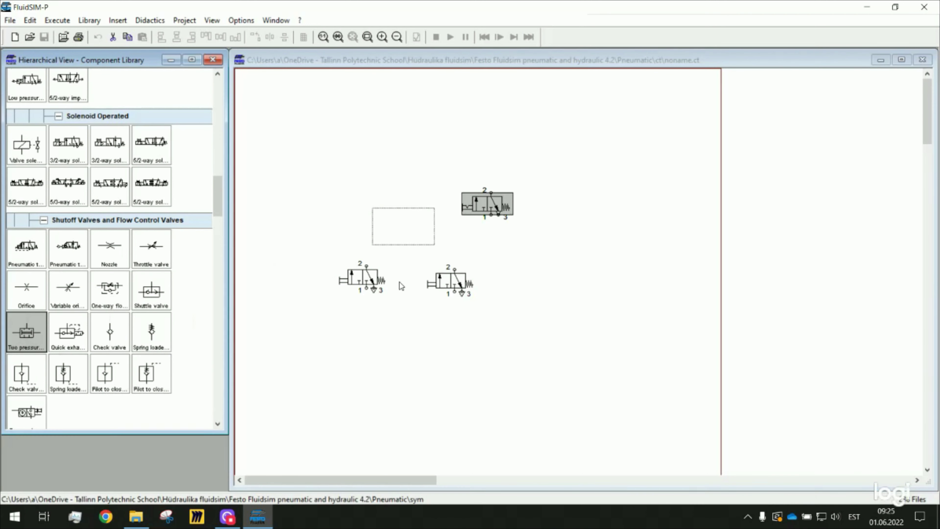
drag(355, 279, 336, 341)
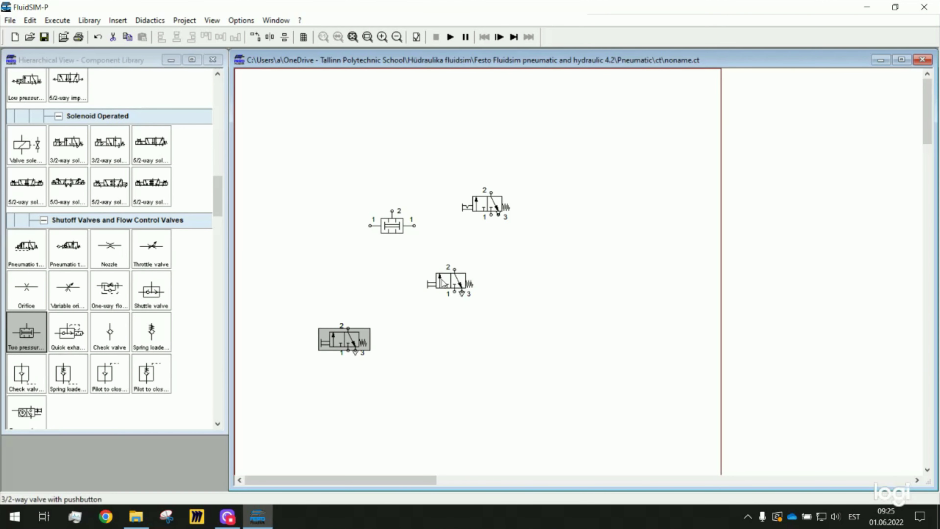
drag(441, 279, 445, 338)
scroll(165, 233, up, 10)
scroll(160, 235, up, 3)
scroll(146, 223, up, 5)
scroll(481, 259, down, 3)
Add an air service unit and compressor, piping the unit outlet to the left valve's port 1.
drag(151, 145, 351, 363)
mouse_move(26, 144)
mouse_down()
mouse_move(279, 397)
mouse_move(311, 368)
mouse_up()
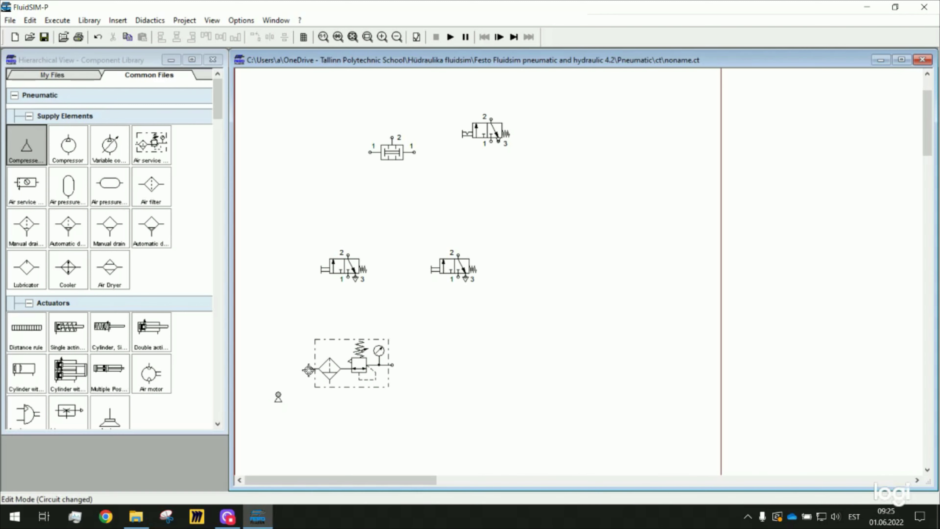
drag(393, 365, 347, 277)
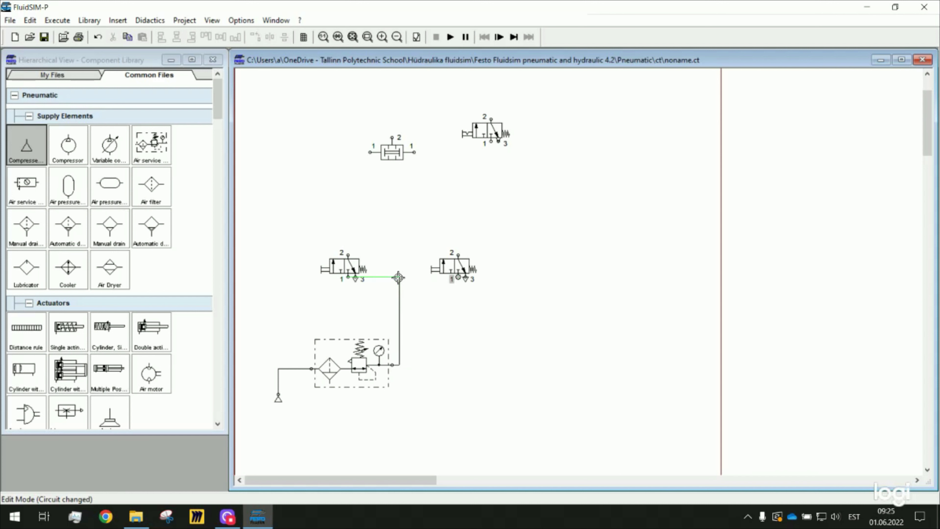
Feed the right valve's port 1 and wire both valve outputs through the two-pressure valve to the top valve.
drag(398, 276, 452, 277)
drag(393, 152, 396, 207)
drag(345, 265, 344, 258)
drag(454, 265, 454, 258)
drag(374, 207, 348, 248)
drag(418, 207, 458, 247)
Add a single-acting cylinder above the top valve and connect it to the valve's output.
mouse_move(473, 137)
mouse_down()
mouse_move(396, 193)
mouse_move(393, 147)
mouse_move(393, 157)
mouse_up()
drag(68, 327, 416, 107)
drag(395, 118, 396, 147)
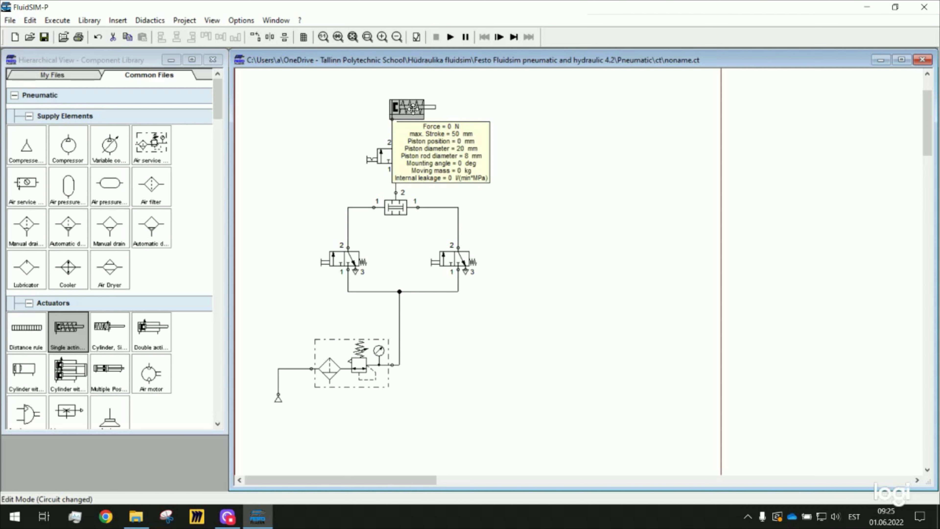
Start the simulation and latch both pushbutton valves in their actuated positions.
click(451, 37)
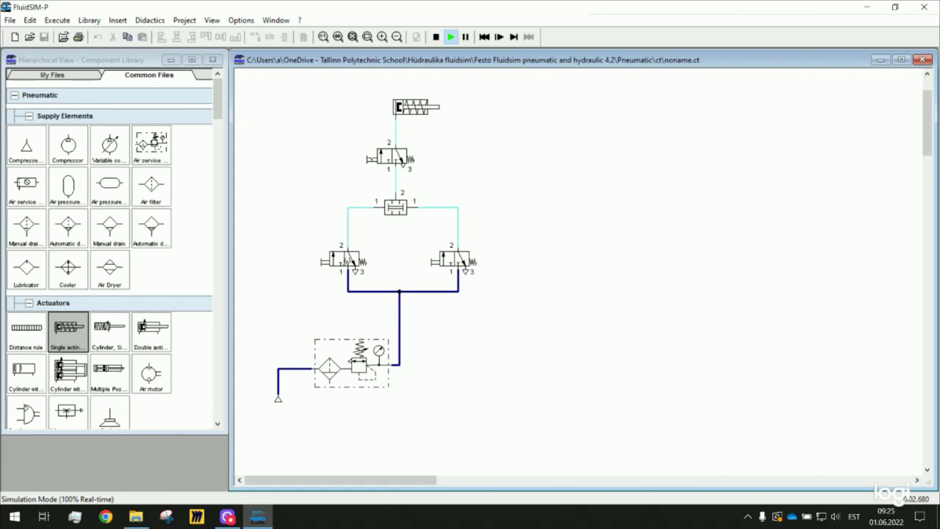
click(341, 258)
click(450, 259)
shift+click(340, 258)
shift+click(447, 258)
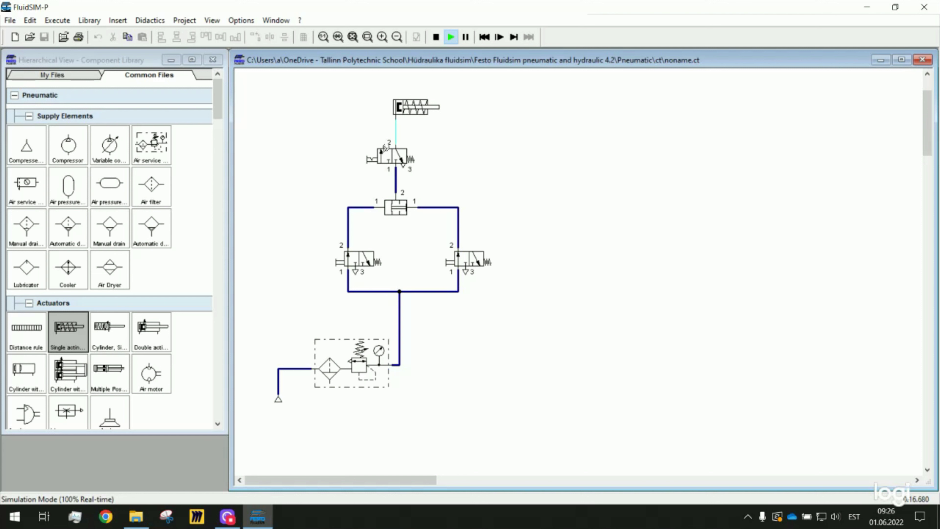
Switch the top valve to extend the cylinder, test the pushbuttons, then retract it.
click(388, 150)
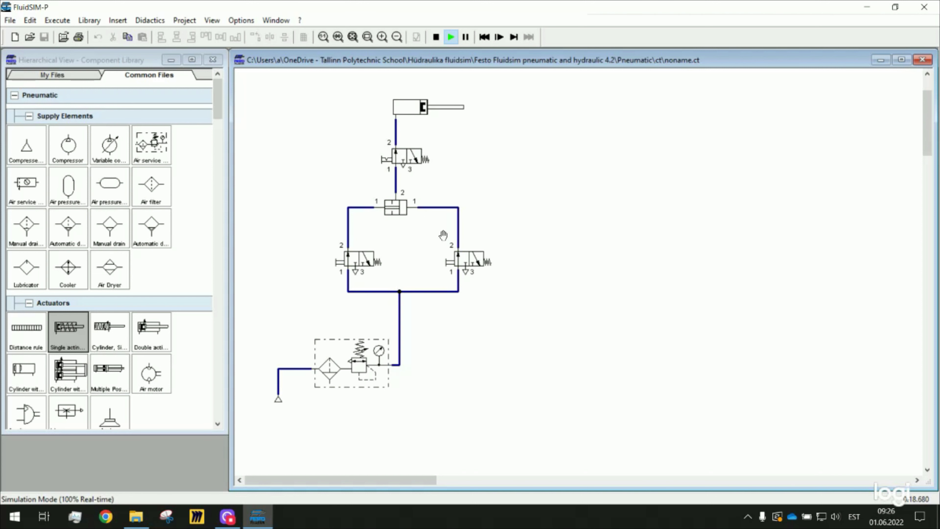
click(464, 256)
click(374, 262)
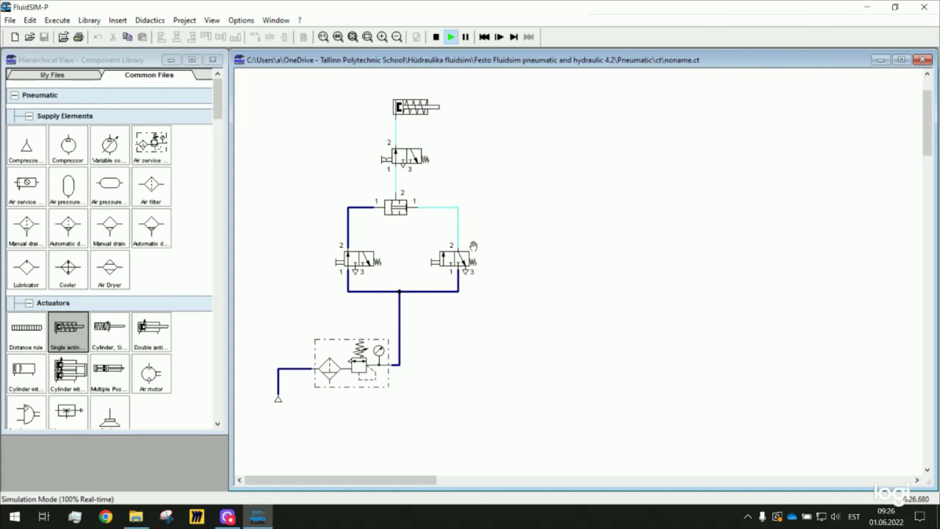
click(459, 256)
click(424, 157)
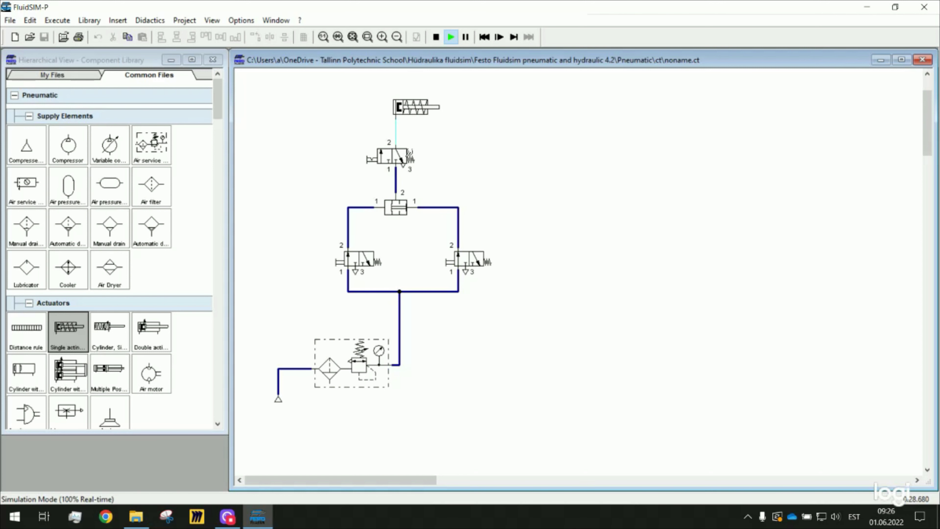